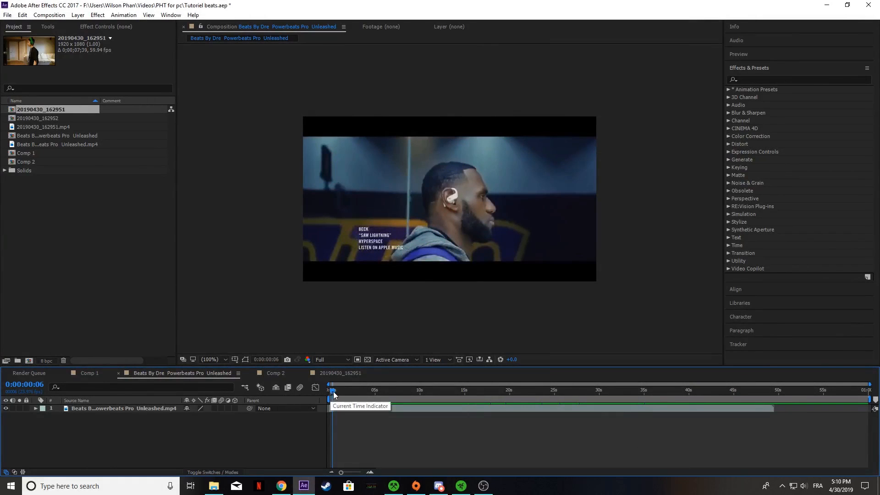
# Step: Play the Beats By Dre Powerbeats Pro composition to about 8 seconds to study its head-tracking transitions
pyautogui.press('space')
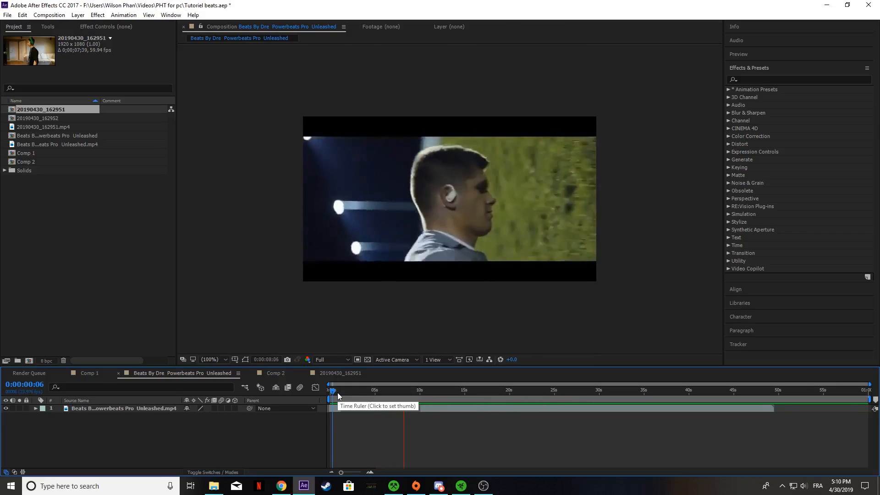
pyautogui.press('space')
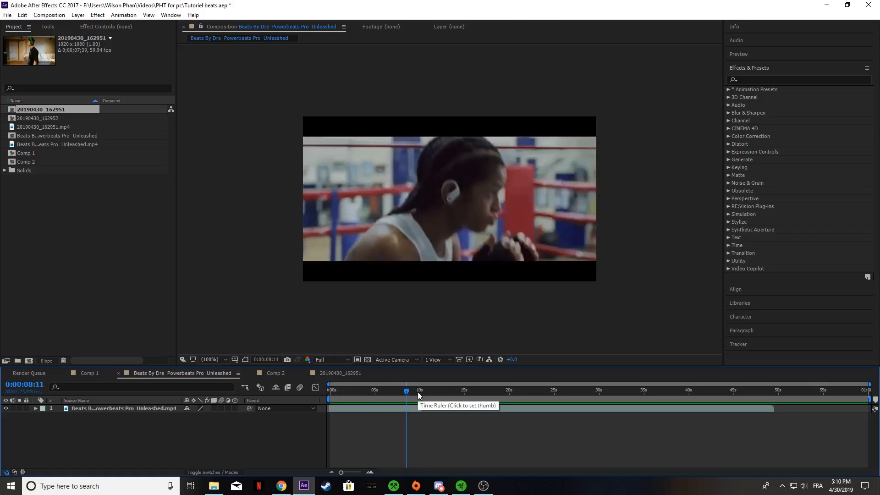
pyautogui.moveTo(406, 391)
pyautogui.mouseDown()
pyautogui.moveTo(500, 398)
pyautogui.moveTo(407, 390)
pyautogui.mouseUp()
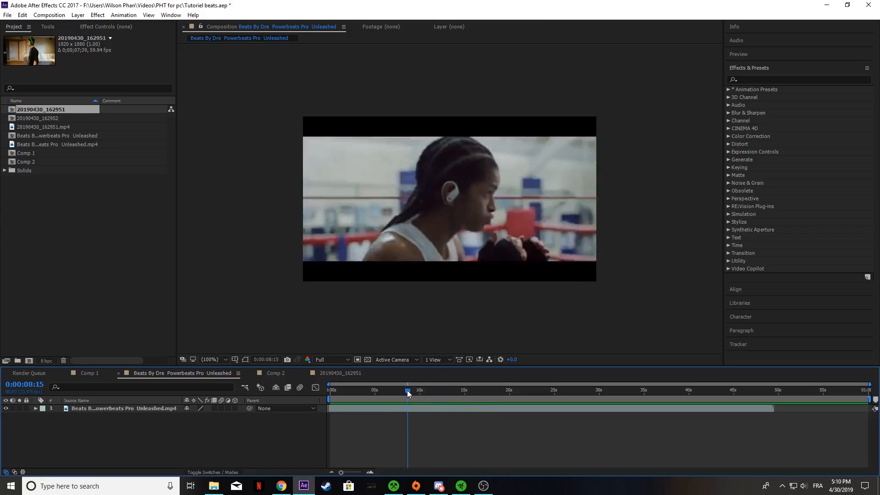
pyautogui.click(268, 373)
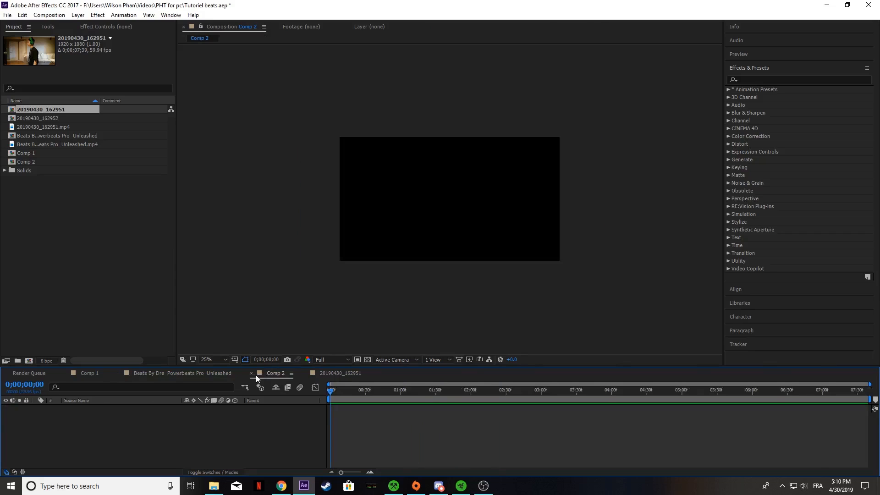
pyautogui.click(213, 372)
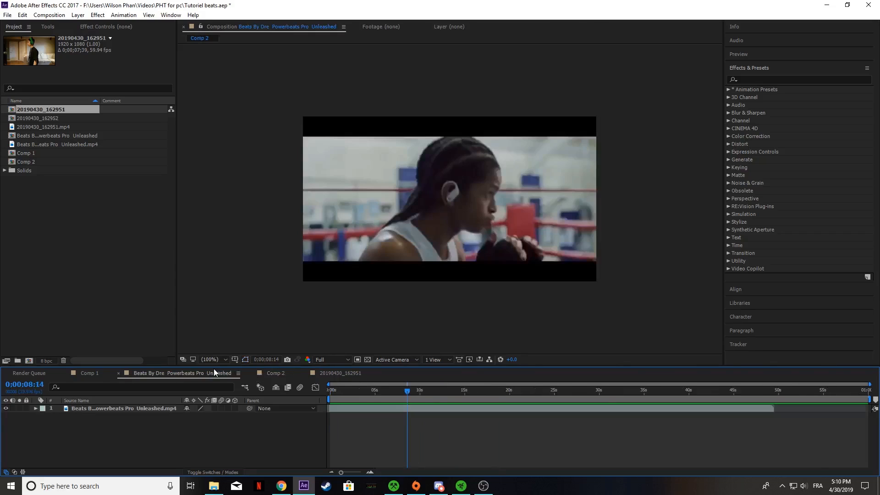
# Step: Open the 20190430_162951 composition and preview the clip of the person walking with green headphones
pyautogui.click(329, 373)
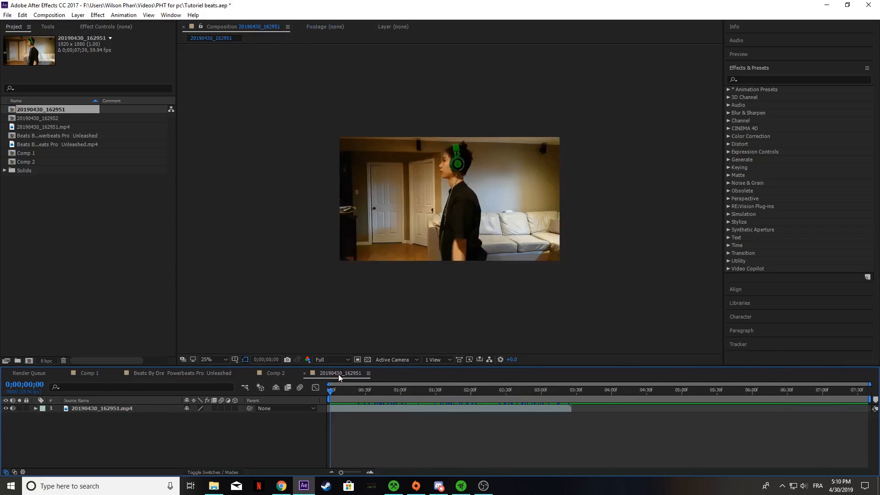
pyautogui.moveTo(335, 389); pyautogui.dragTo(476, 391)
pyautogui.press('space')
pyautogui.press('space')
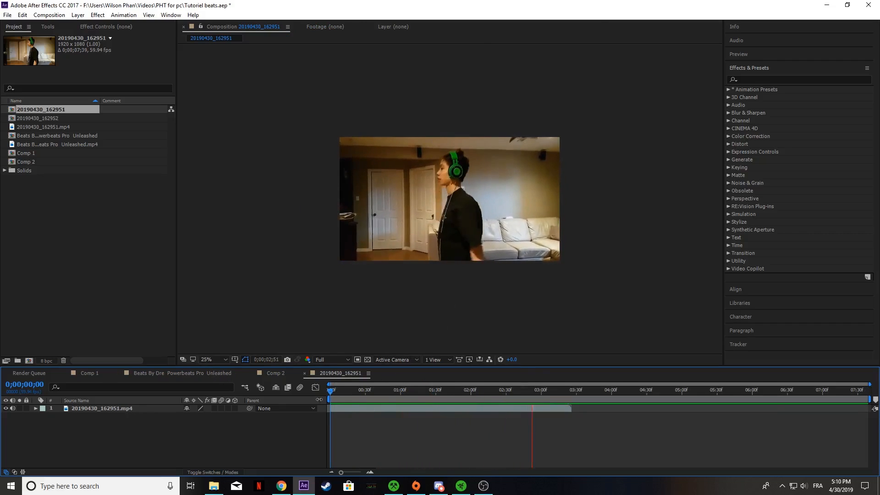
pyautogui.press('space')
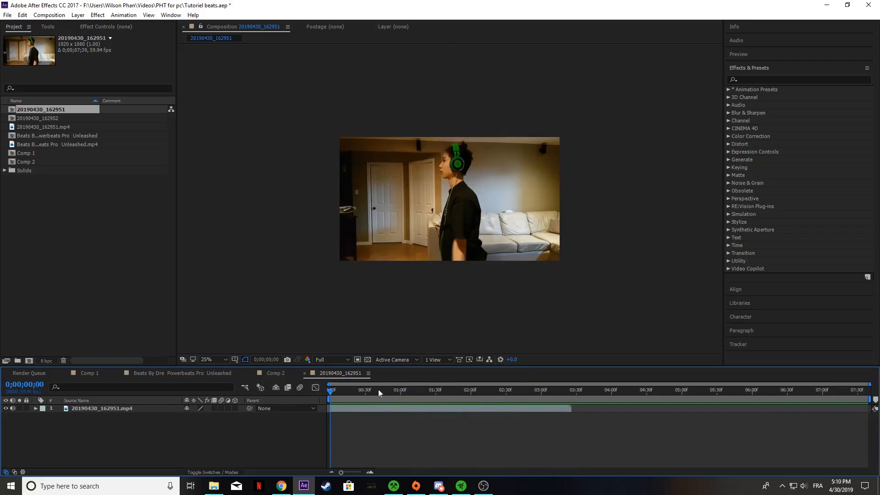
pyautogui.scroll(-1, 719, 318)
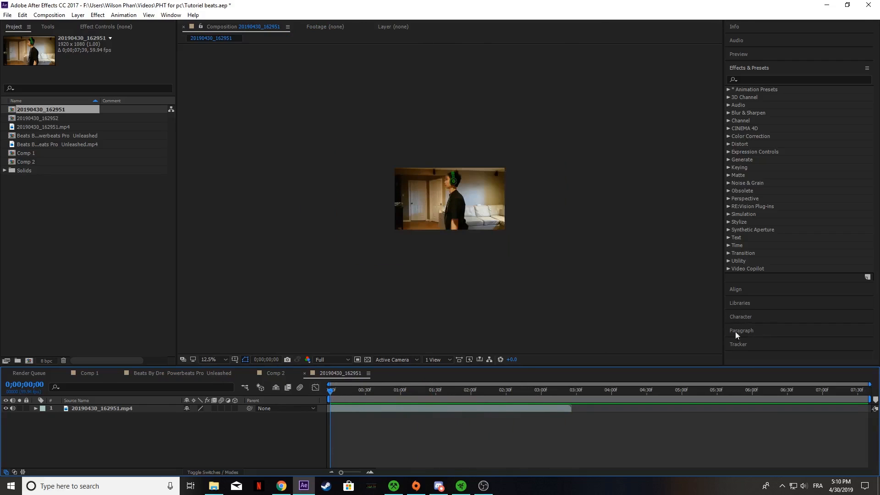
pyautogui.scroll(1, 467, 220)
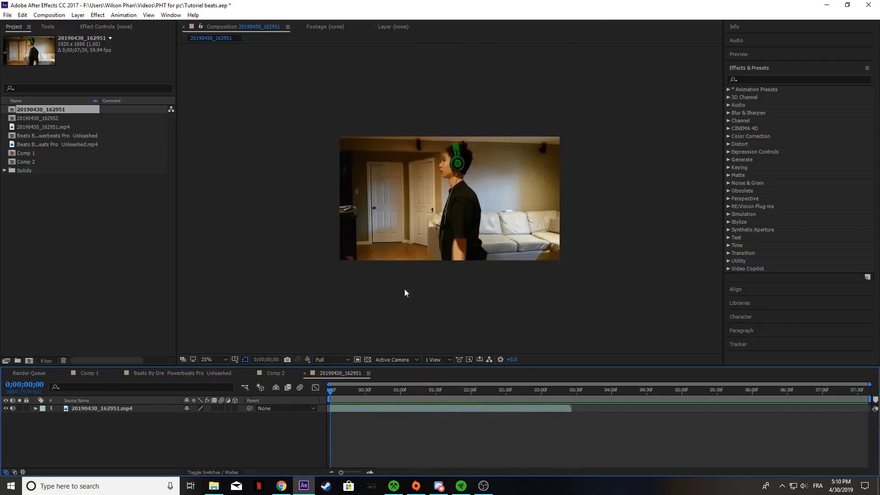
# Step: Start Stabilize Motion on the 20190430_162951.mp4 layer and place an enlarged Track Point 1 over the green headphone ear cup
pyautogui.click(365, 409)
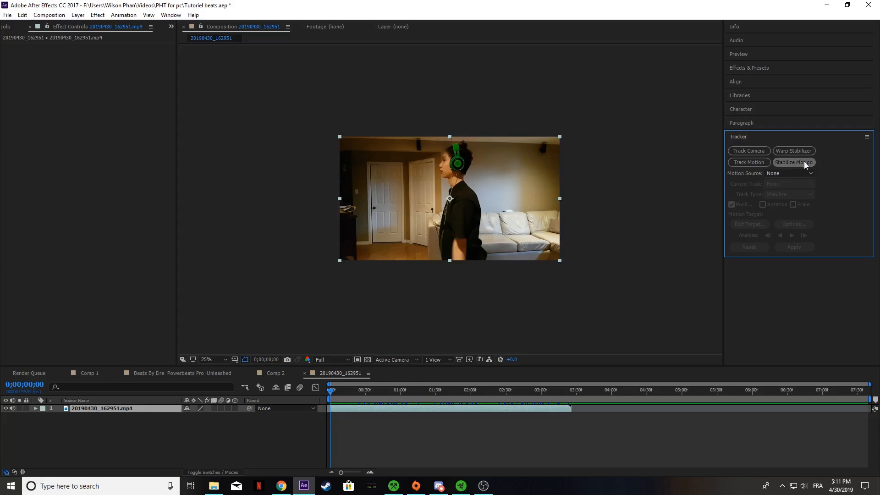
pyautogui.click(804, 162)
pyautogui.press('.')
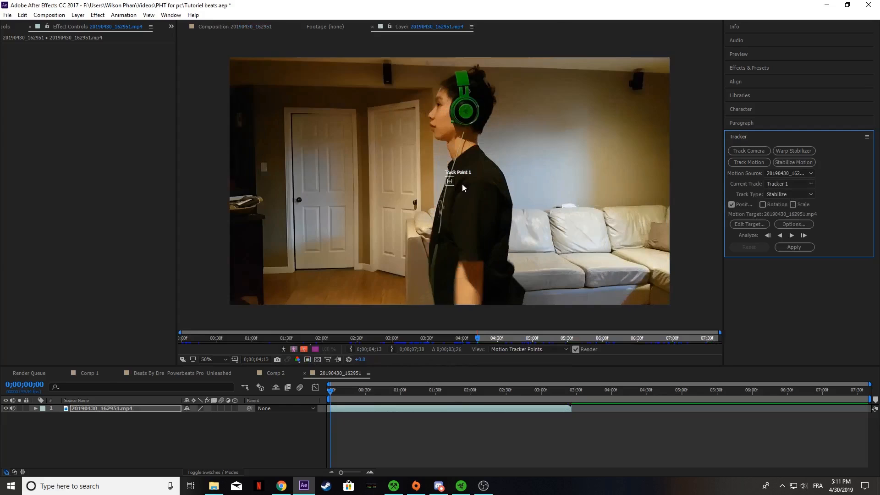
pyautogui.moveTo(453, 178); pyautogui.dragTo(476, 115)
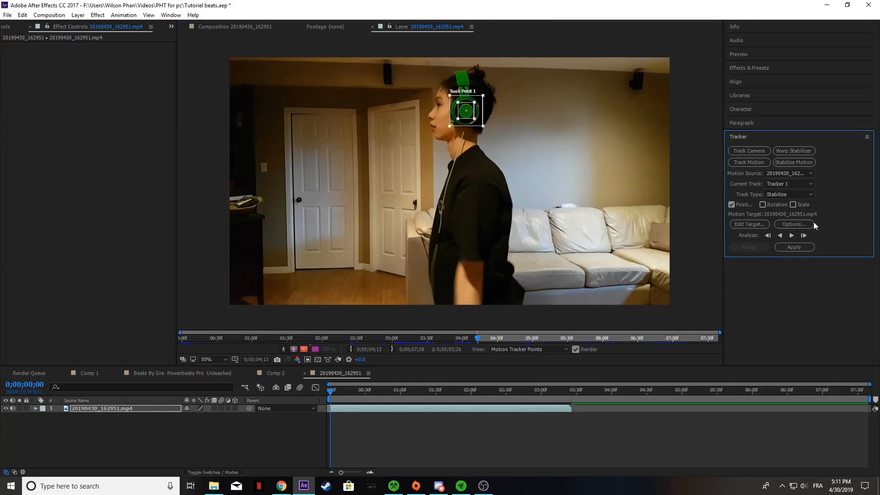
# Step: Analyze the ear cup track forward through the clip and set the motion target to layer 1, 20190430_162951.mp4
pyautogui.click(790, 236)
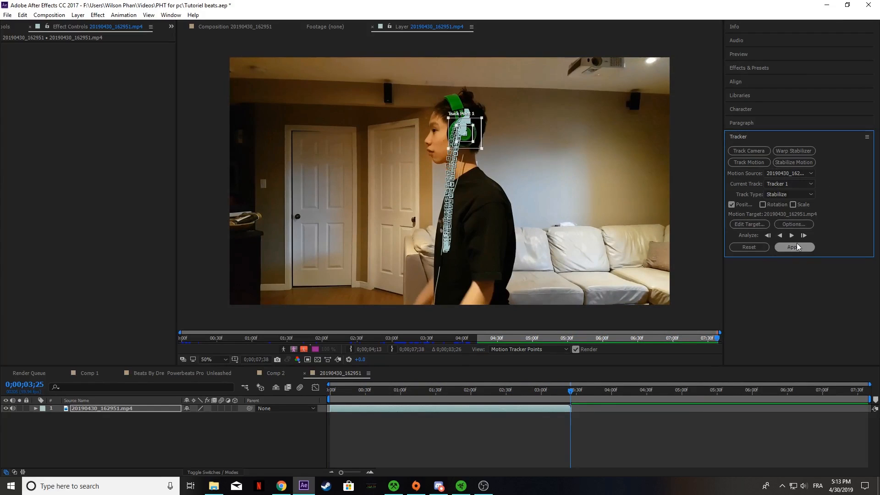
pyautogui.click(758, 226)
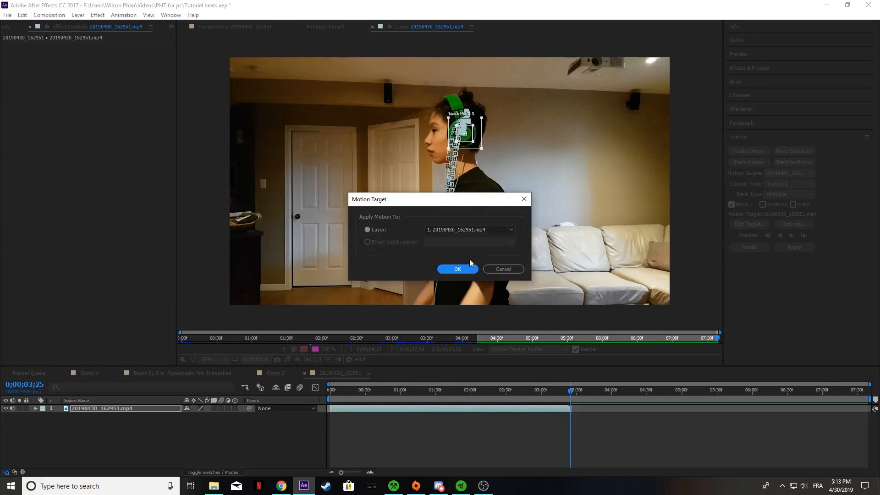
pyautogui.click(448, 230)
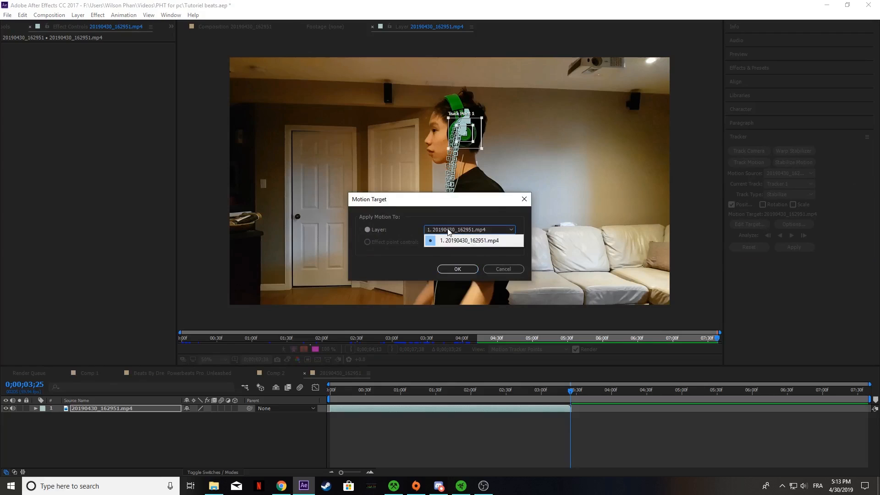
pyautogui.click(454, 241)
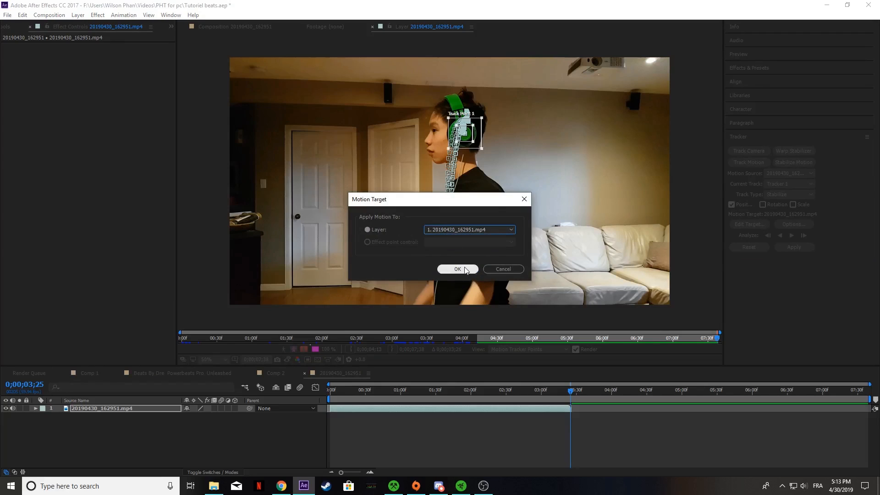
pyautogui.click(465, 270)
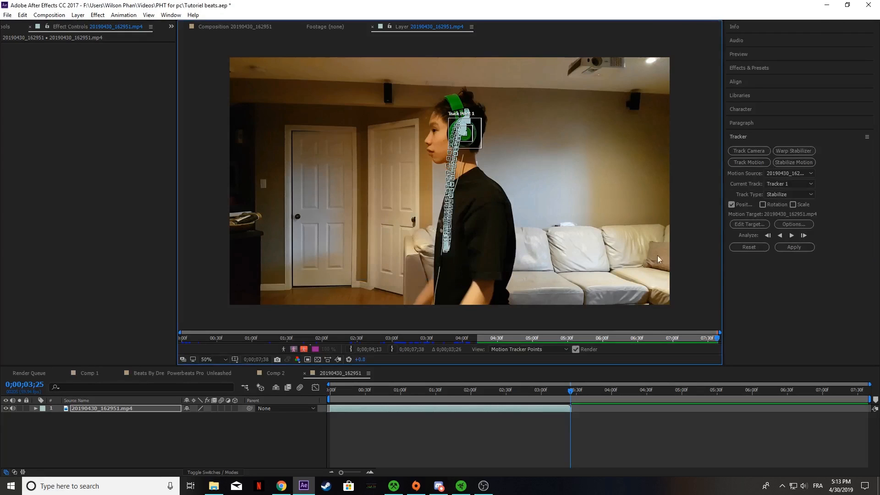
# Step: Apply the stabilization to the clip, collapse its layer properties, and scrub back to 0;00;03;02 to check the result
pyautogui.click(794, 248)
pyautogui.click(436, 252)
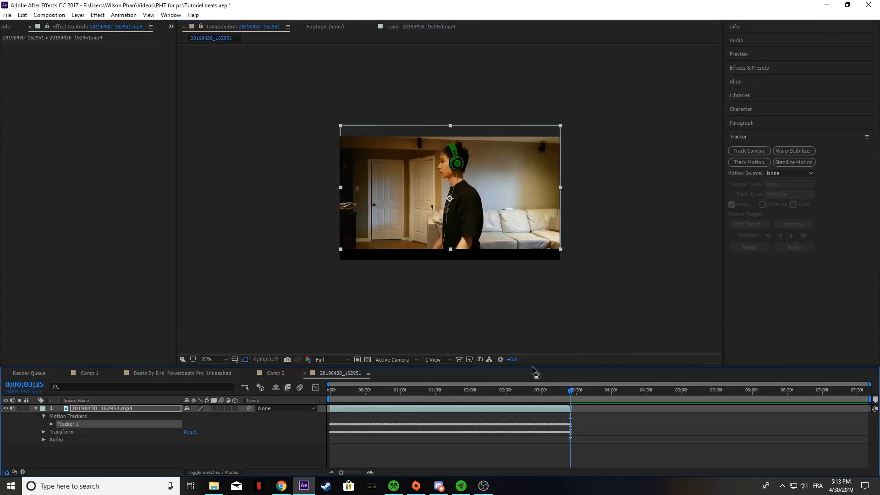
pyautogui.click(36, 409)
pyautogui.moveTo(578, 391); pyautogui.dragTo(544, 391)
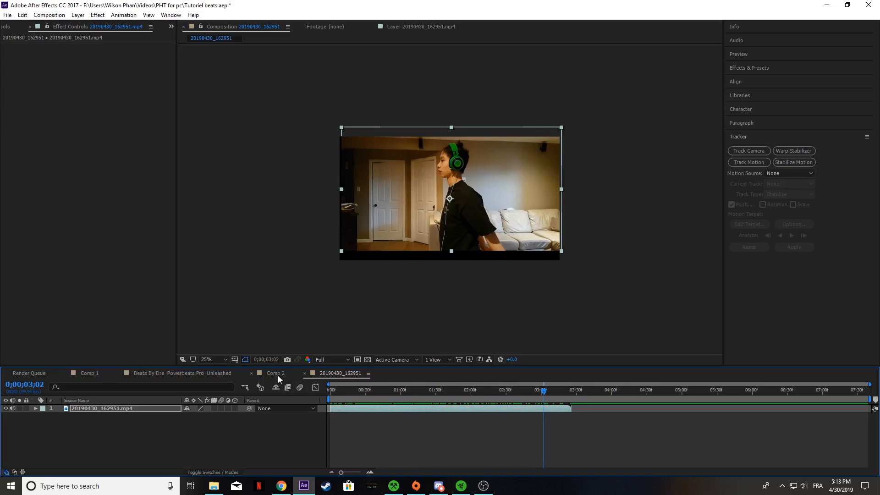
# Step: Open Comp 2 and add the 20190430_162951 composition to it as a layer
pyautogui.click(278, 375)
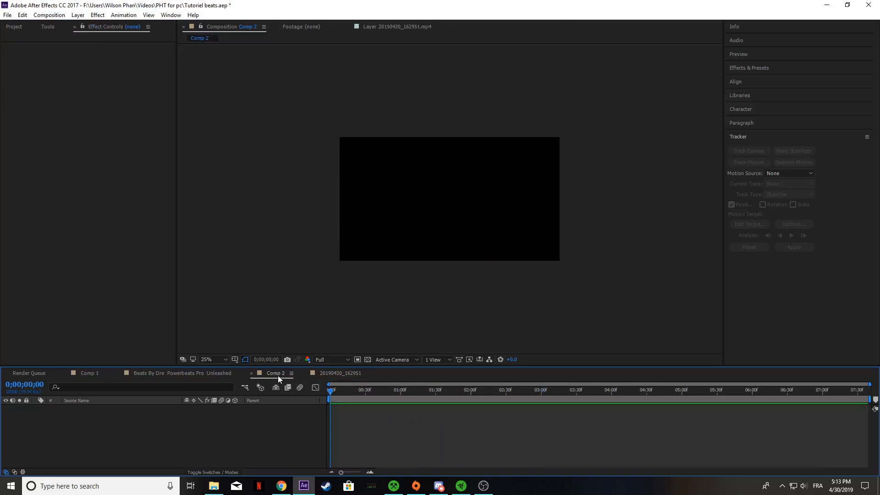
pyautogui.click(14, 27)
pyautogui.moveTo(38, 111); pyautogui.dragTo(158, 439)
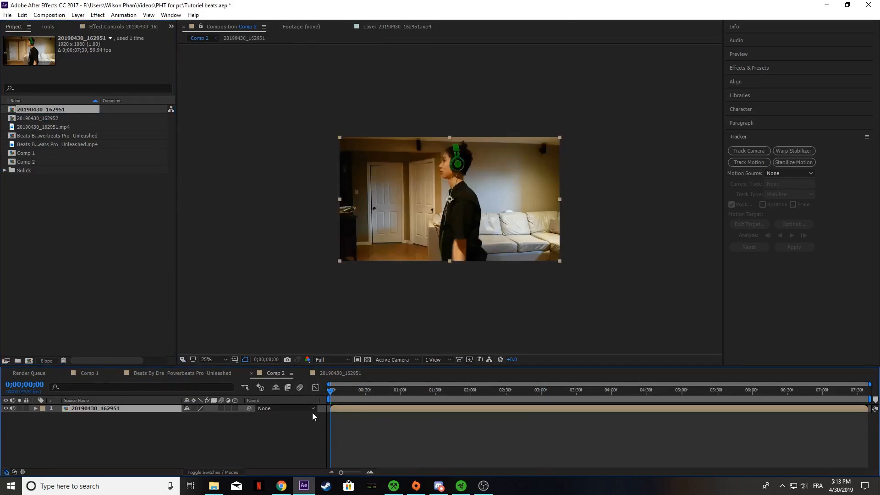
# Step: Preview the stabilized clip in Comp 2 and compare it with the 20190430_162951 composition
pyautogui.press('space')
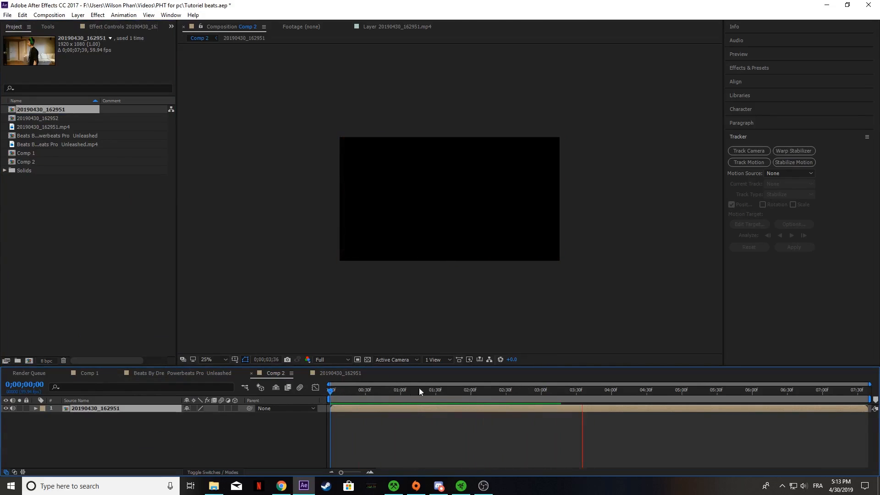
pyautogui.moveTo(419, 390); pyautogui.dragTo(330, 408)
pyautogui.click(346, 375)
pyautogui.click(275, 373)
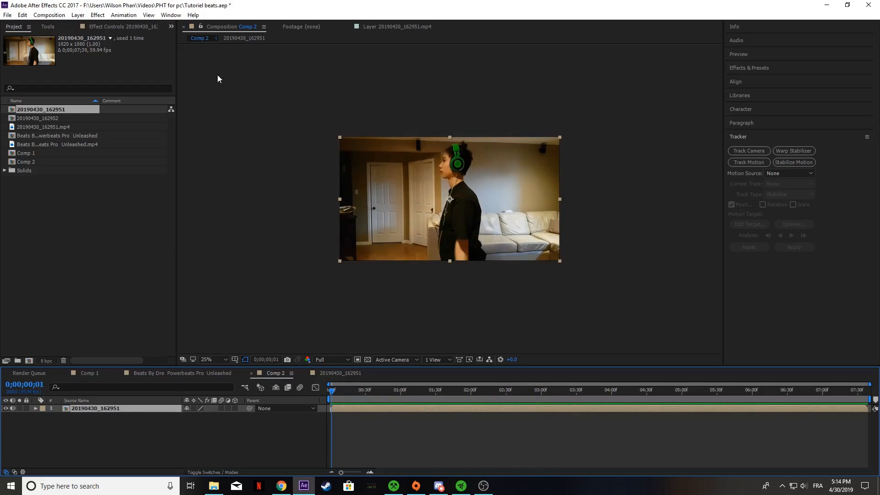
pyautogui.click(47, 27)
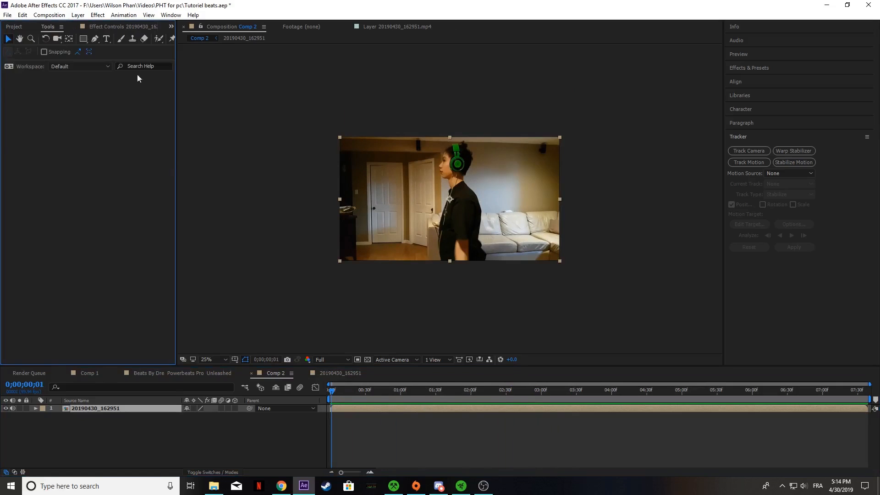
pyautogui.click(12, 27)
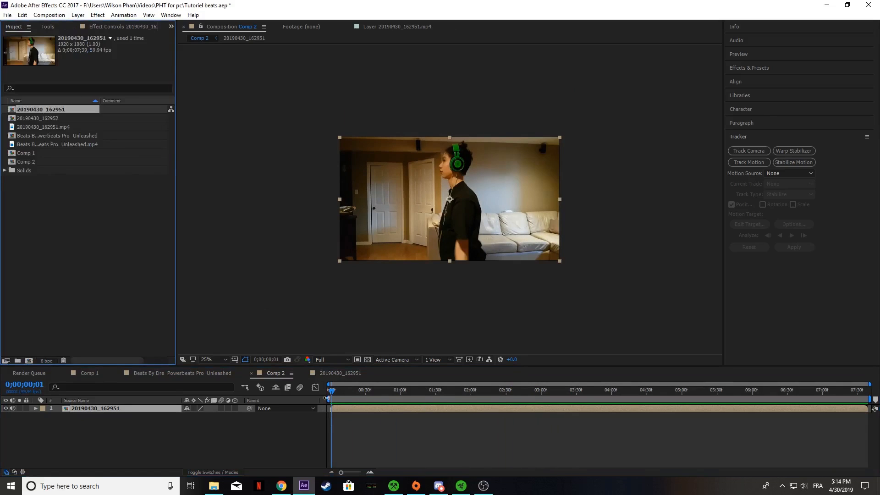
pyautogui.click(345, 414)
pyautogui.click(339, 407)
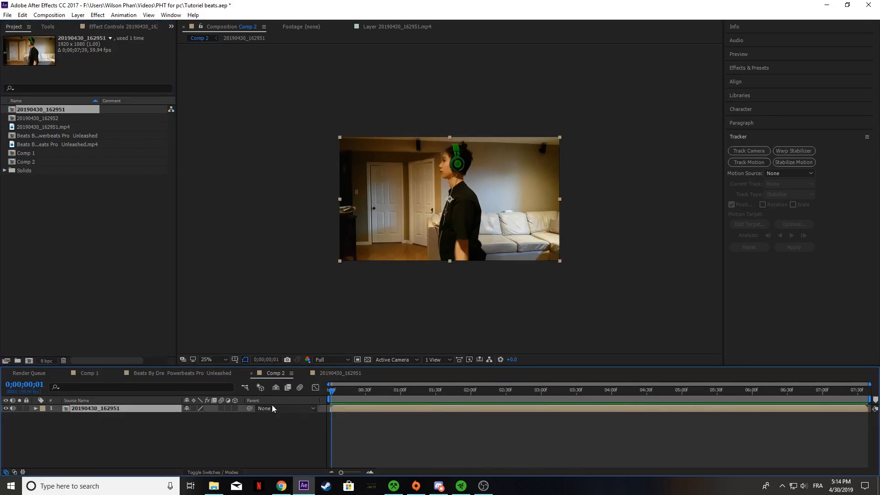
# Step: Reveal the layer's Scale property and move its anchor point onto the green headphone ear cup with the Pan Behind tool
pyautogui.press('s')
pyautogui.moveTo(213, 416)
pyautogui.mouseDown()
pyautogui.moveTo(294, 410)
pyautogui.moveTo(209, 410)
pyautogui.mouseUp()
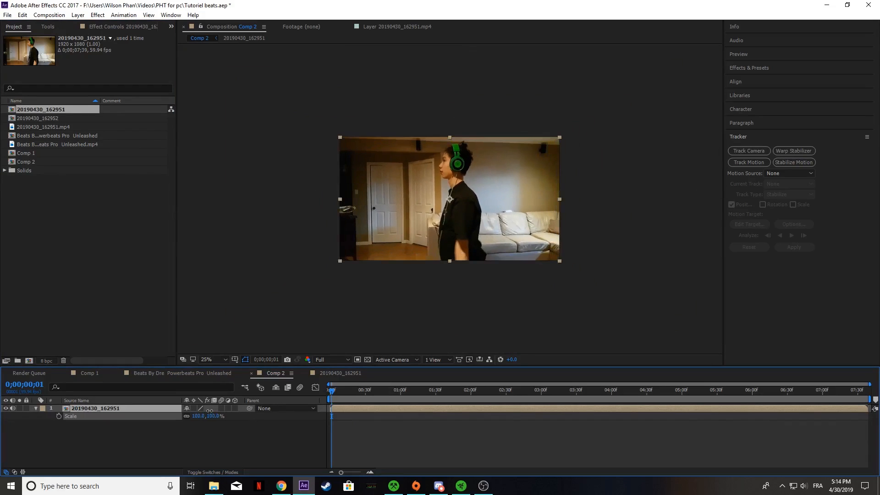
pyautogui.click(48, 26)
pyautogui.click(67, 38)
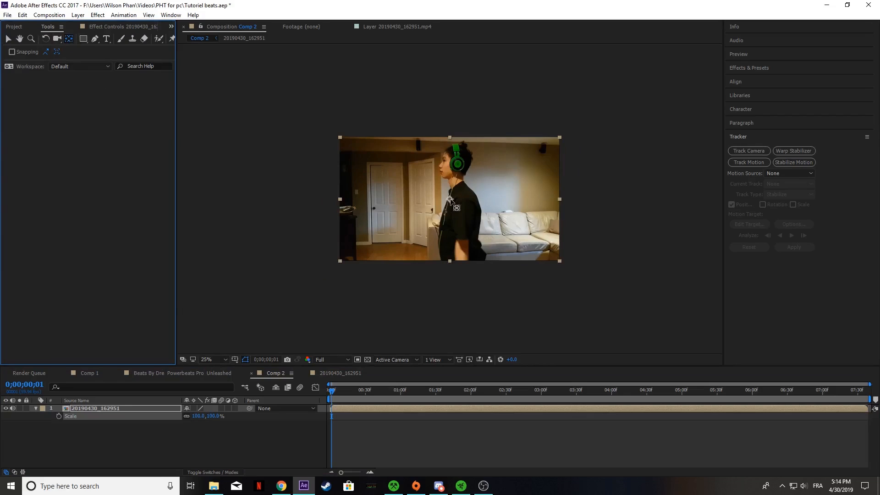
pyautogui.moveTo(450, 199); pyautogui.dragTo(458, 163)
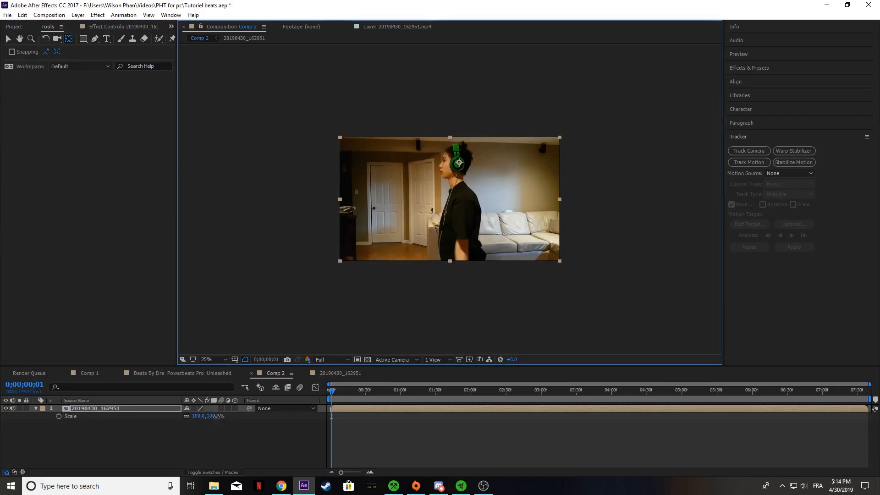
# Step: Test scaling the layer around different anchor points on the head, ending with the anchor in the hair and the scale at 99%
pyautogui.moveTo(221, 417); pyautogui.dragTo(195, 395)
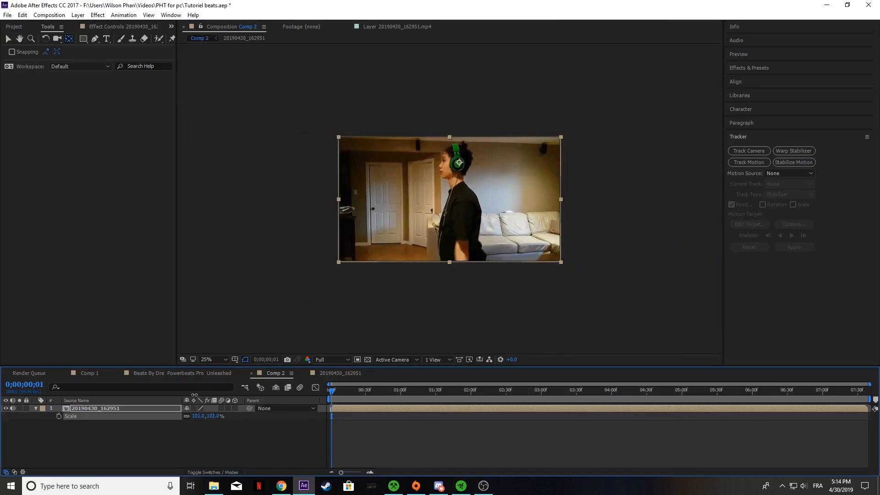
pyautogui.click(463, 163)
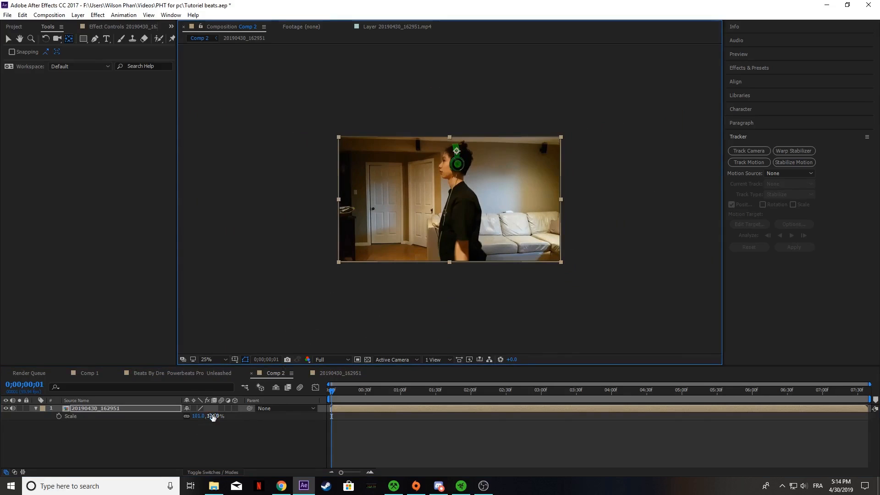
pyautogui.moveTo(212, 417)
pyautogui.mouseDown()
pyautogui.moveTo(280, 414)
pyautogui.moveTo(203, 406)
pyautogui.mouseUp()
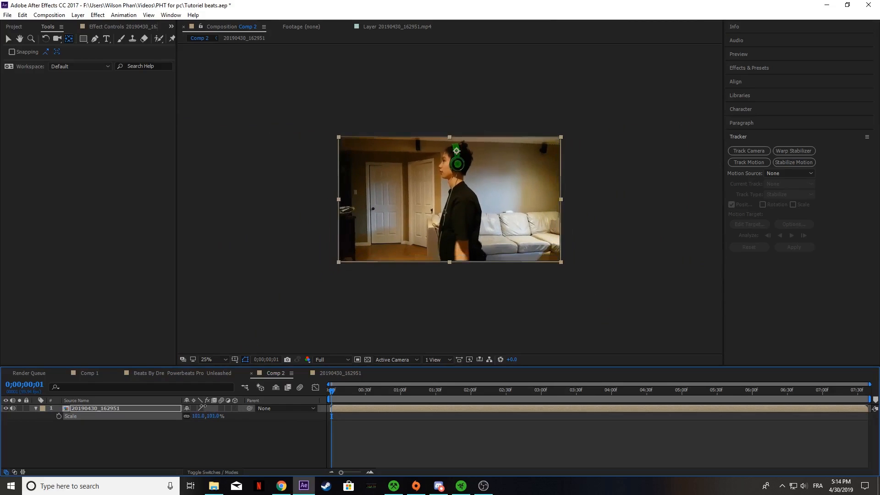
pyautogui.moveTo(457, 151); pyautogui.dragTo(464, 148)
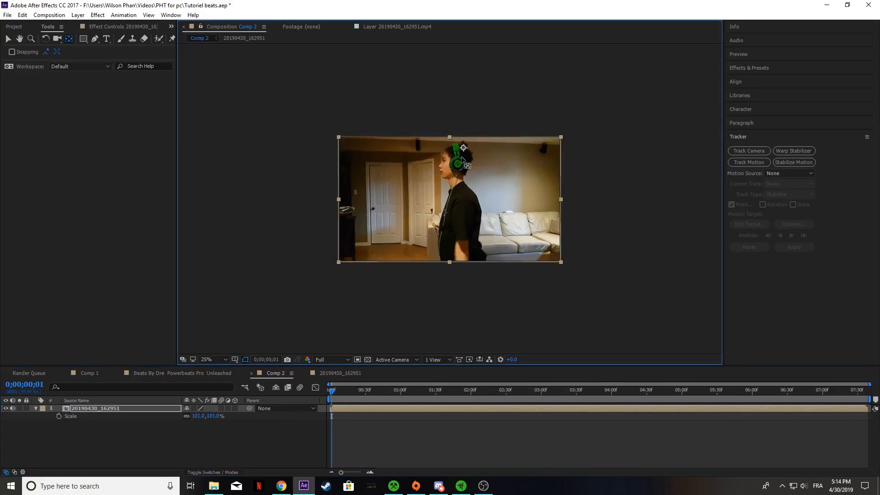
pyautogui.moveTo(199, 415)
pyautogui.mouseDown()
pyautogui.moveTo(293, 425)
pyautogui.moveTo(198, 424)
pyautogui.mouseUp()
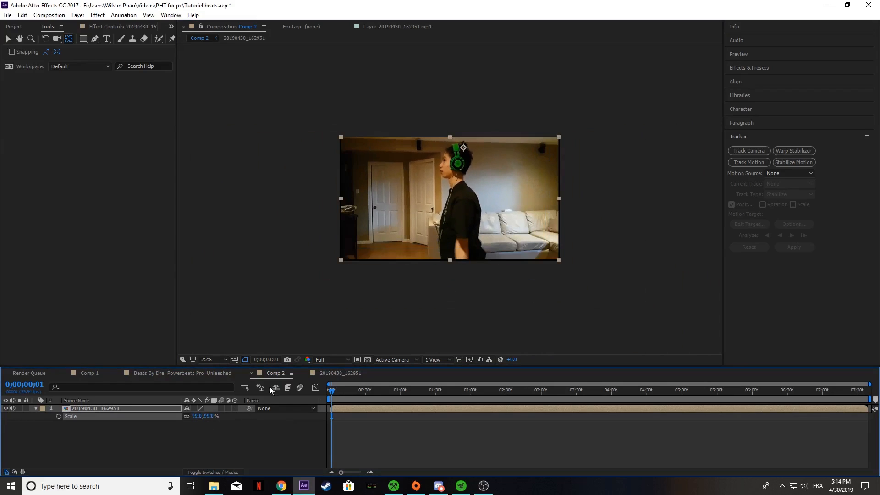
# Step: Move the layer's anchor point to the top of the green headband, scale the layer to 314%, and collapse its properties
pyautogui.moveTo(464, 148); pyautogui.dragTo(459, 142)
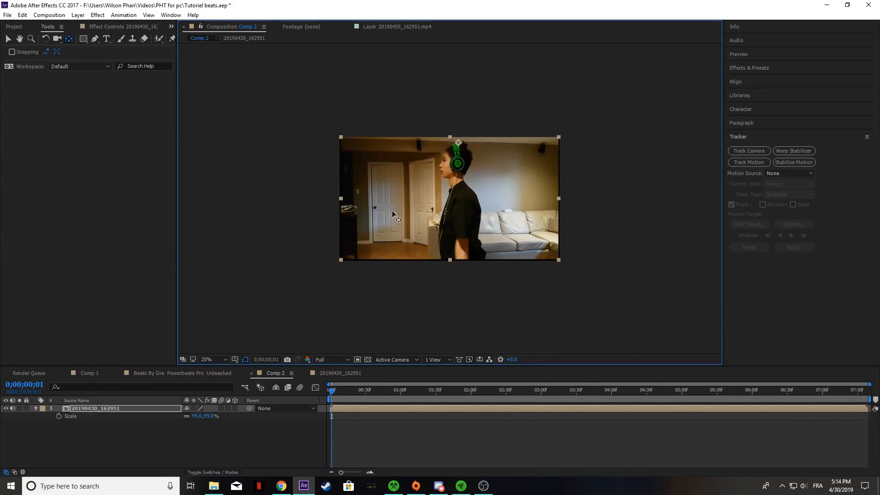
pyautogui.moveTo(211, 421); pyautogui.dragTo(318, 427)
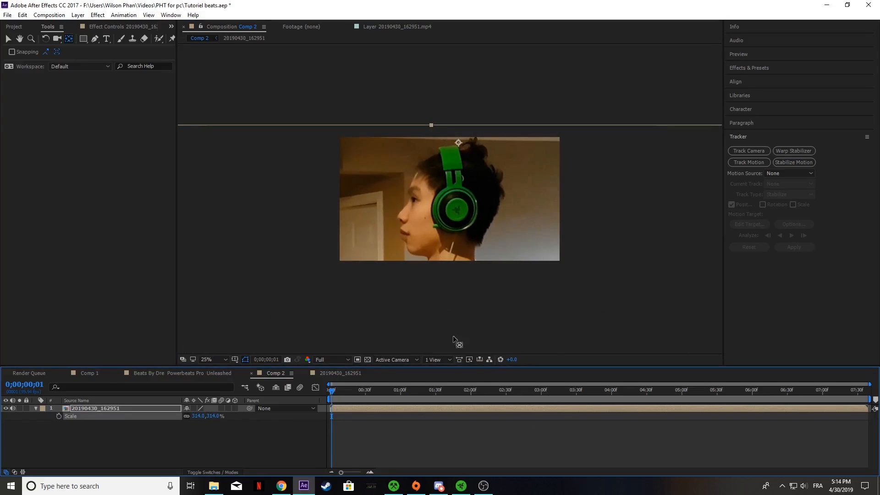
pyautogui.click(42, 409)
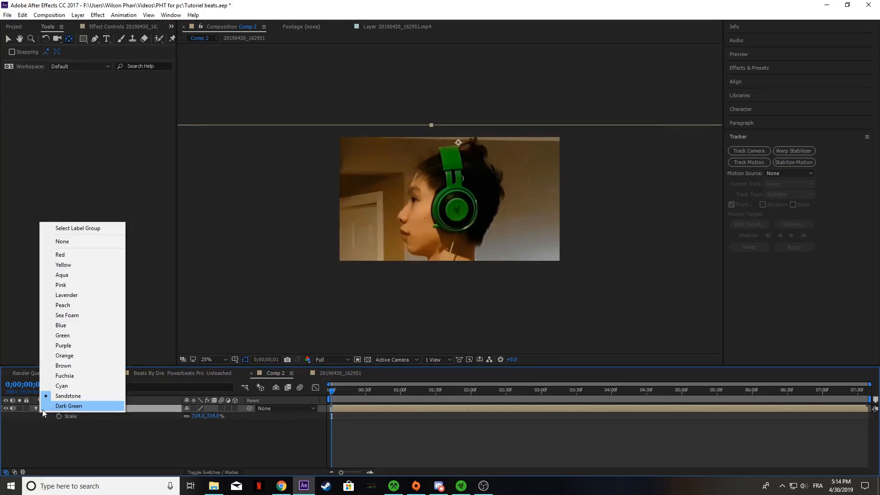
pyautogui.click(42, 409)
pyautogui.click(35, 408)
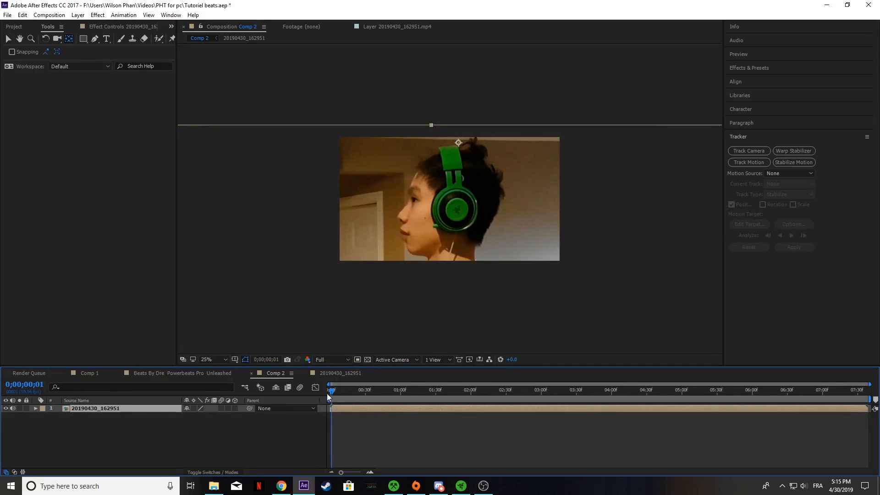
# Step: Preview the enlarged clip from the beginning of Comp 2 and return to the first frame
pyautogui.moveTo(329, 395); pyautogui.dragTo(307, 396)
pyautogui.press('space')
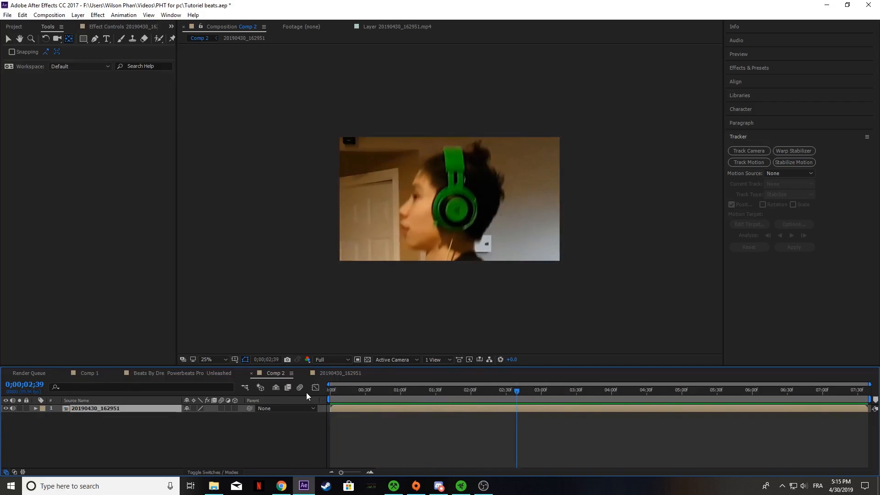
pyautogui.press('space')
pyautogui.click(511, 385)
pyautogui.press('Home')
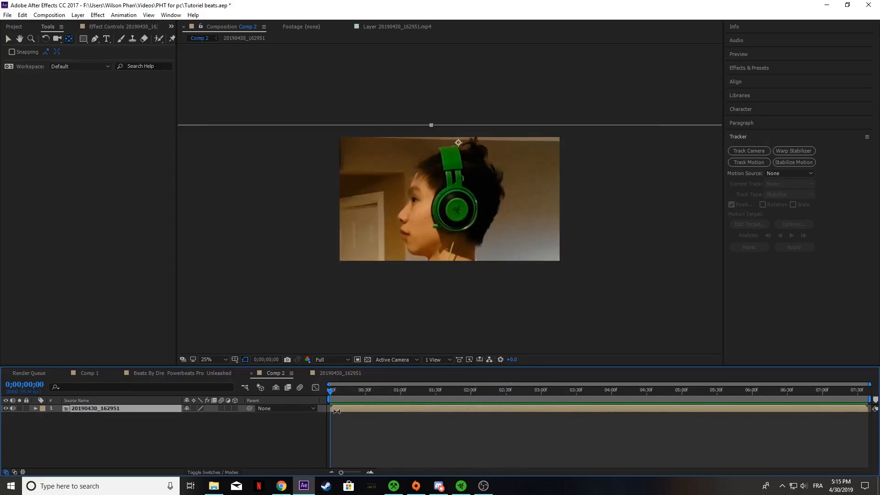
# Step: Reduce the layer's scale to 110%, reposition its anchor point just above the hair, and scale the layer up to 300%
pyautogui.press('s')
pyautogui.moveTo(210, 415); pyautogui.dragTo(127, 417)
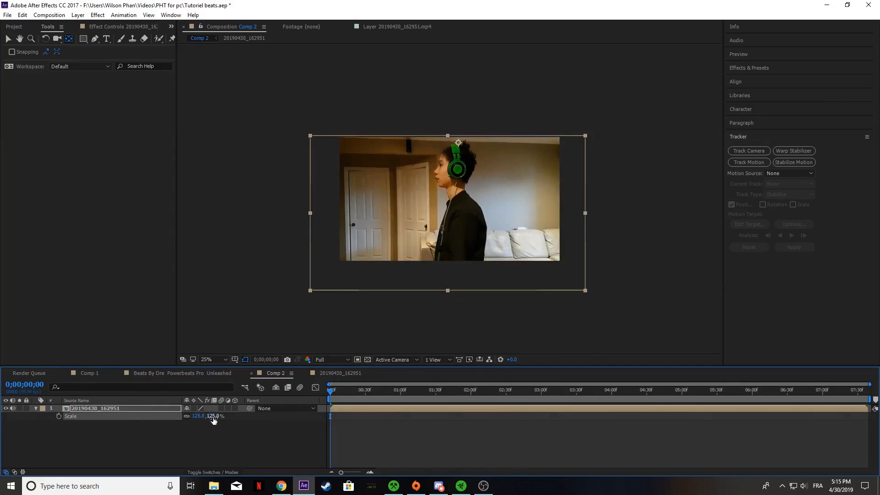
pyautogui.moveTo(213, 417); pyautogui.dragTo(207, 416)
pyautogui.click(464, 139)
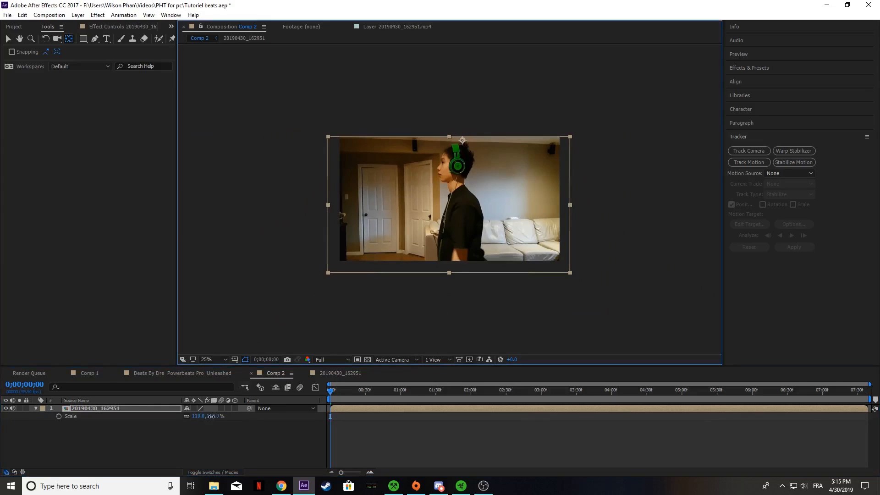
pyautogui.moveTo(200, 416); pyautogui.dragTo(304, 423)
# Step: Preview the rescaled clip, shorten the work area to end at about 3 seconds, and place the current time at 0;00;02;51
pyautogui.press('space')
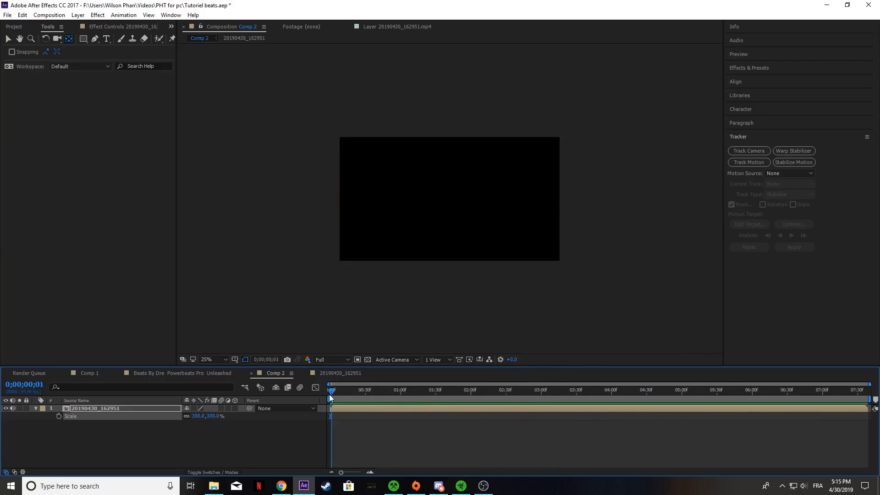
pyautogui.moveTo(413, 403); pyautogui.dragTo(529, 402)
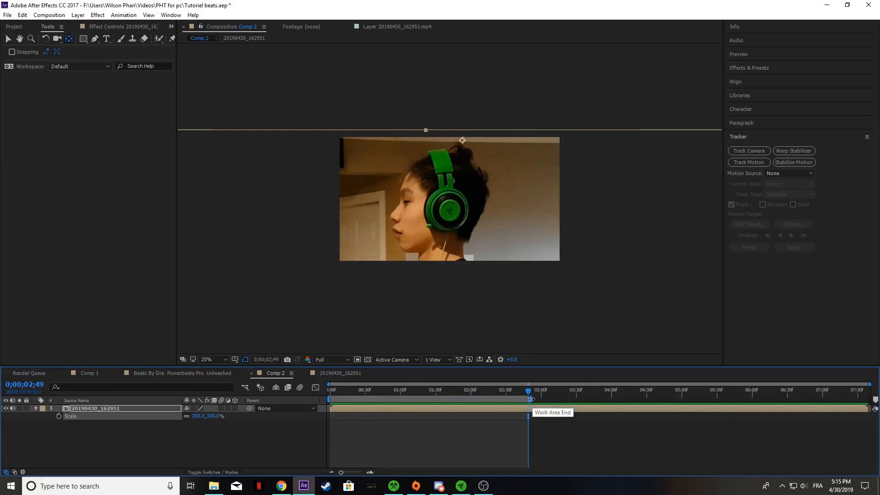
pyautogui.moveTo(529, 398)
pyautogui.mouseDown()
pyautogui.moveTo(546, 399)
pyautogui.moveTo(530, 393)
pyautogui.mouseUp()
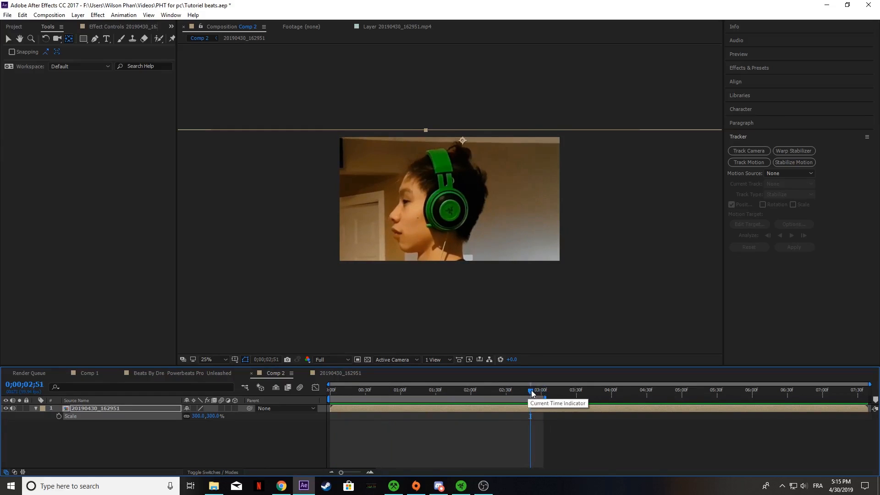